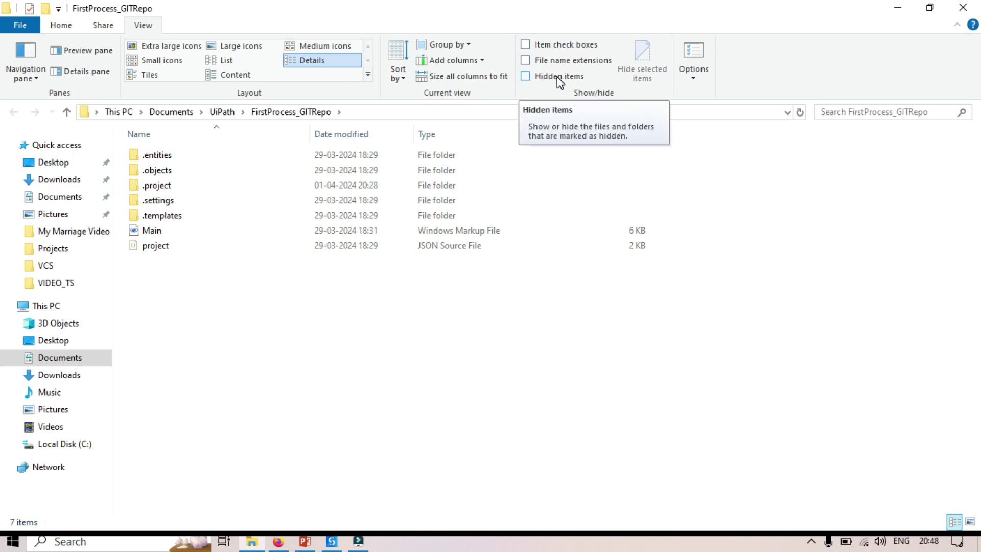
Show hidden items in the FirstProcess_GITRepo folder and check the hidden .local folder.
click(559, 81)
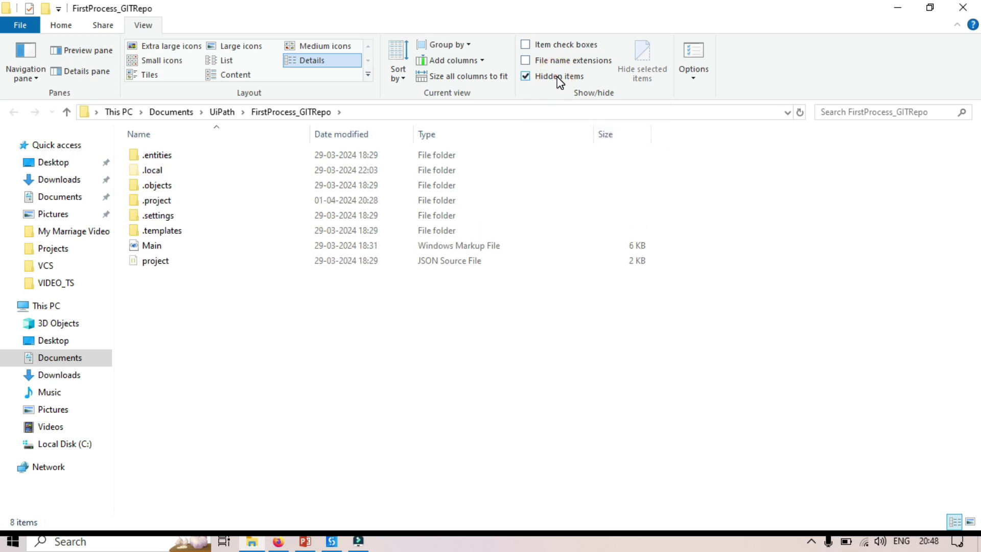
click(479, 170)
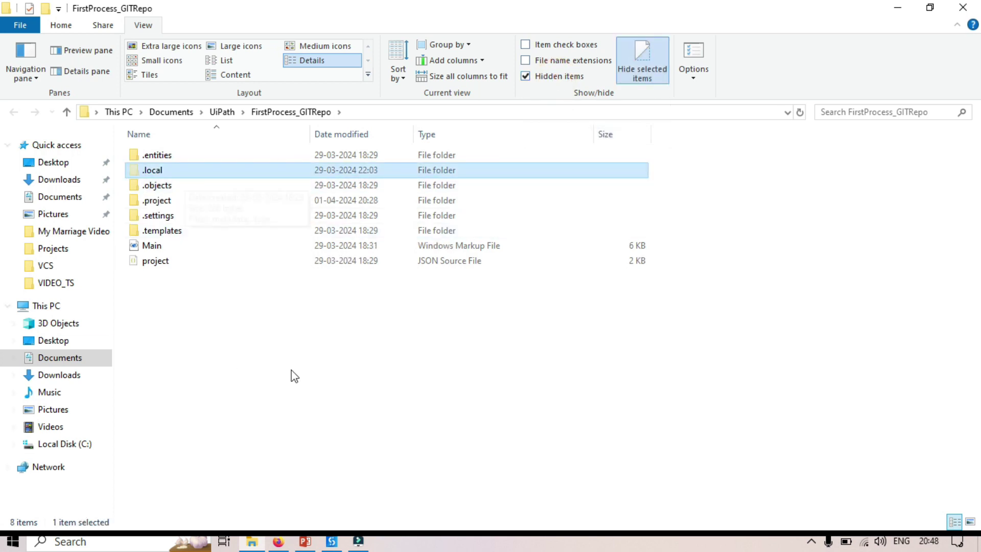
click(206, 299)
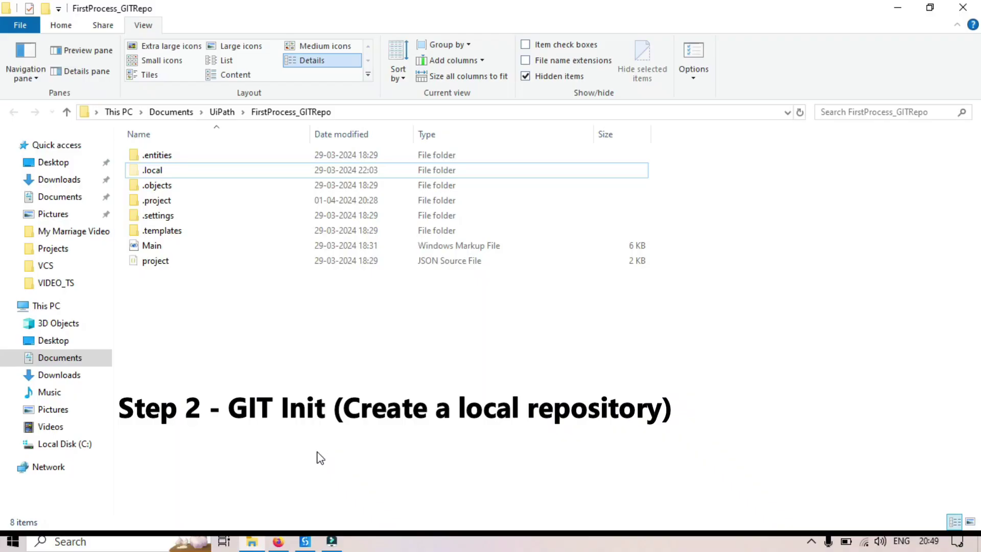
Switch to UiPath Studio and initialise a local Git repository for the project in the FirstProcess_GITRepo folder under Documents\UiPath.
click(305, 541)
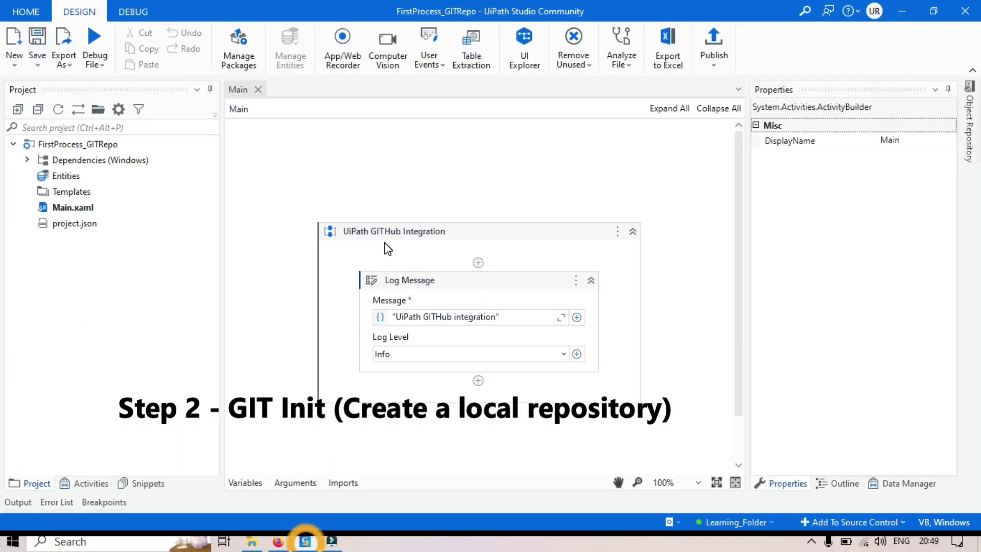
click(371, 164)
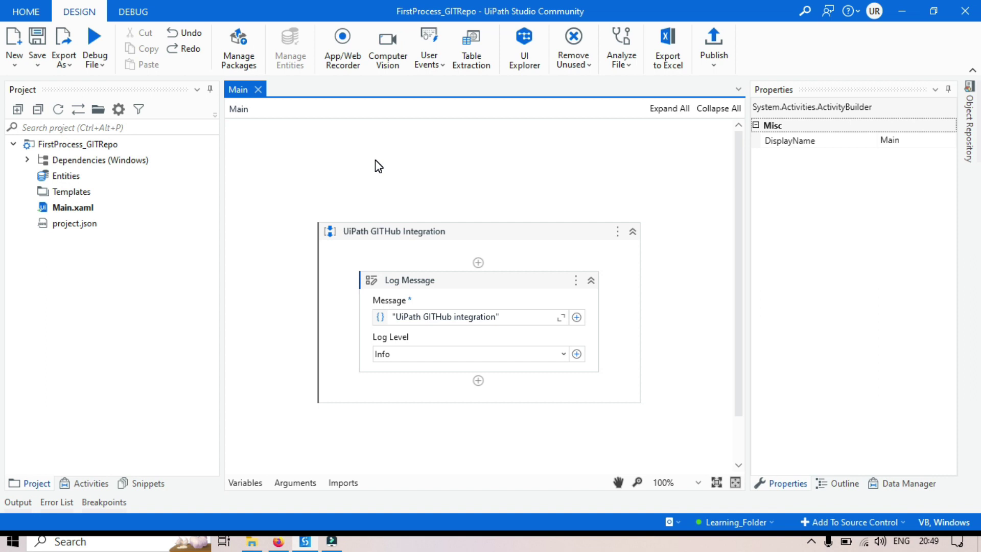
click(26, 11)
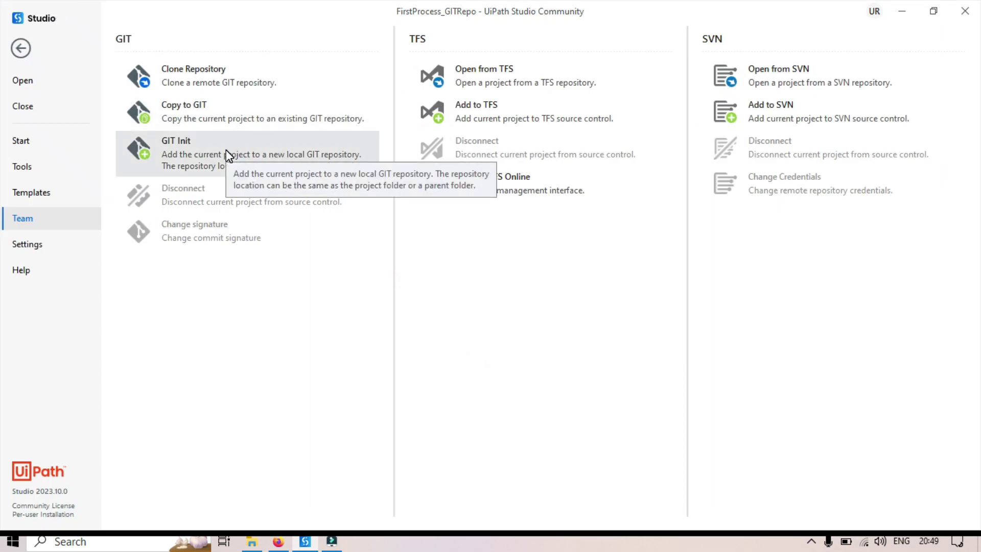
click(228, 156)
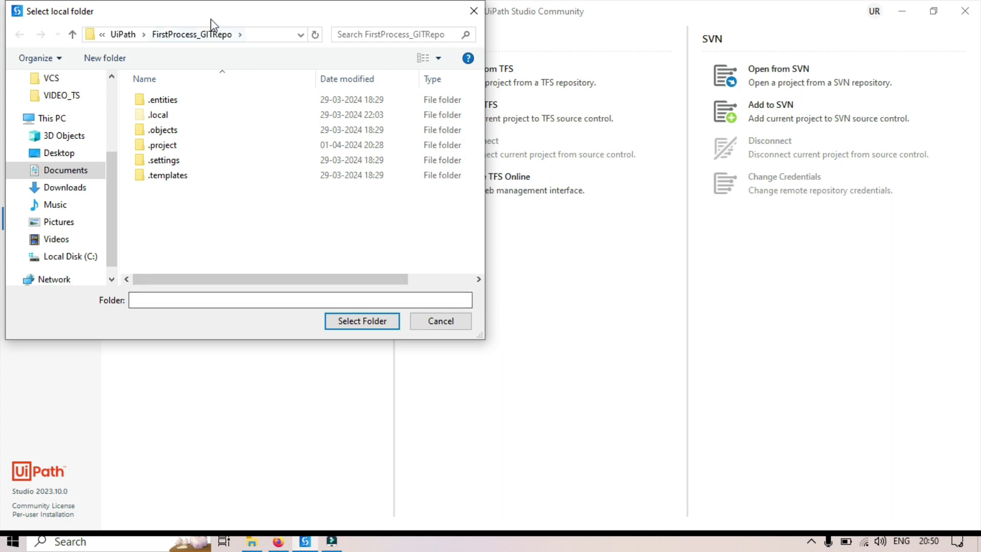
drag(211, 19, 366, 78)
click(329, 94)
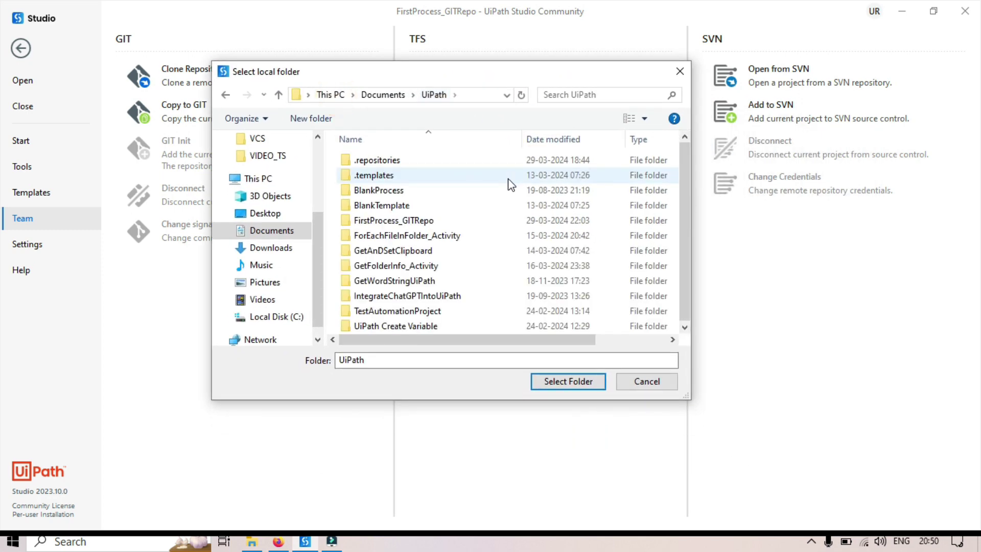
click(390, 224)
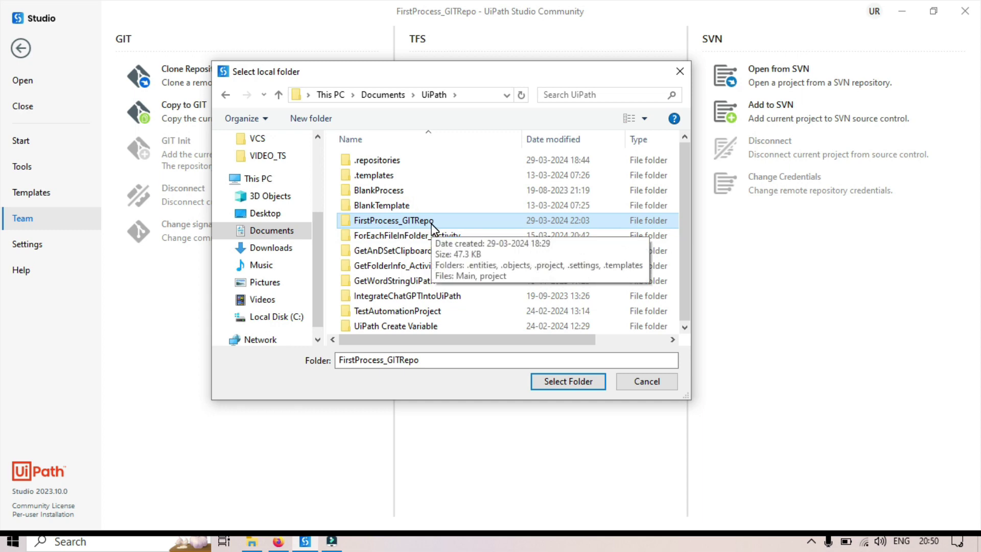
click(583, 387)
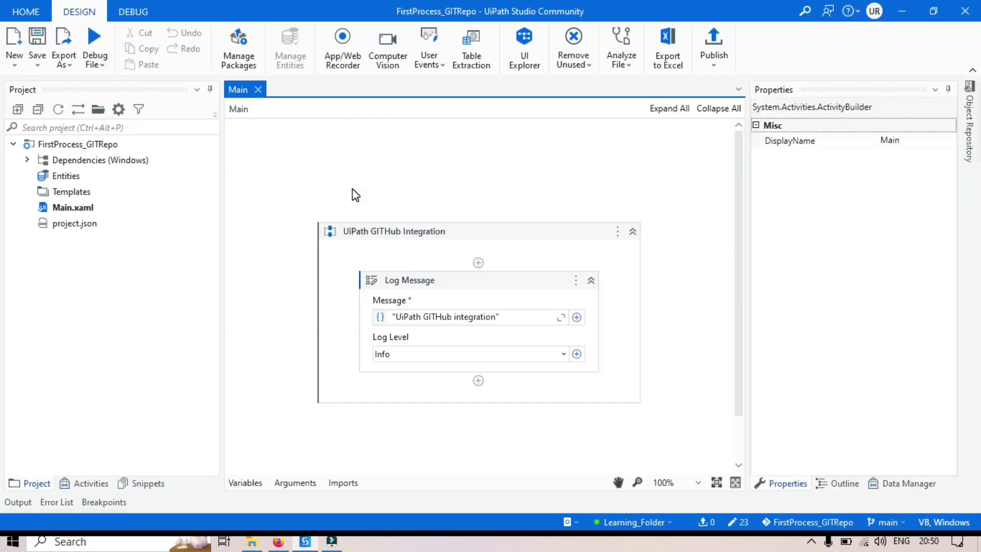
Try out selecting all or none of the modified files and hiding unversioned files, restoring the full selection.
drag(344, 83, 325, 56)
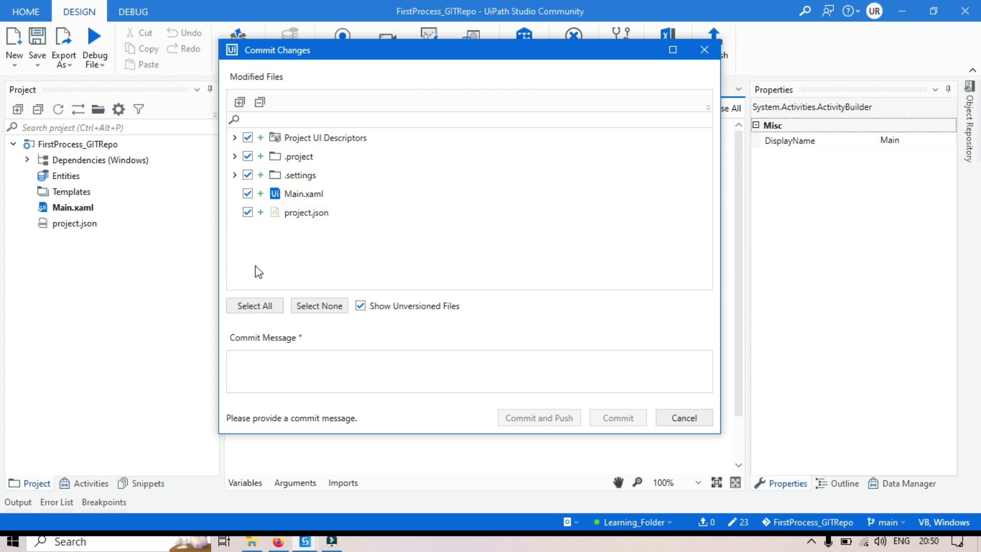
click(262, 308)
click(329, 307)
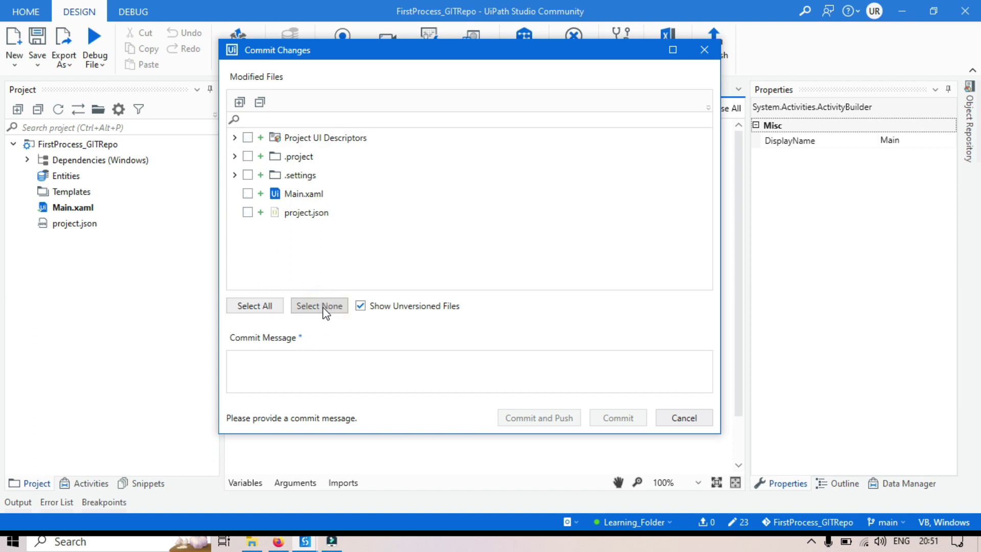
click(261, 309)
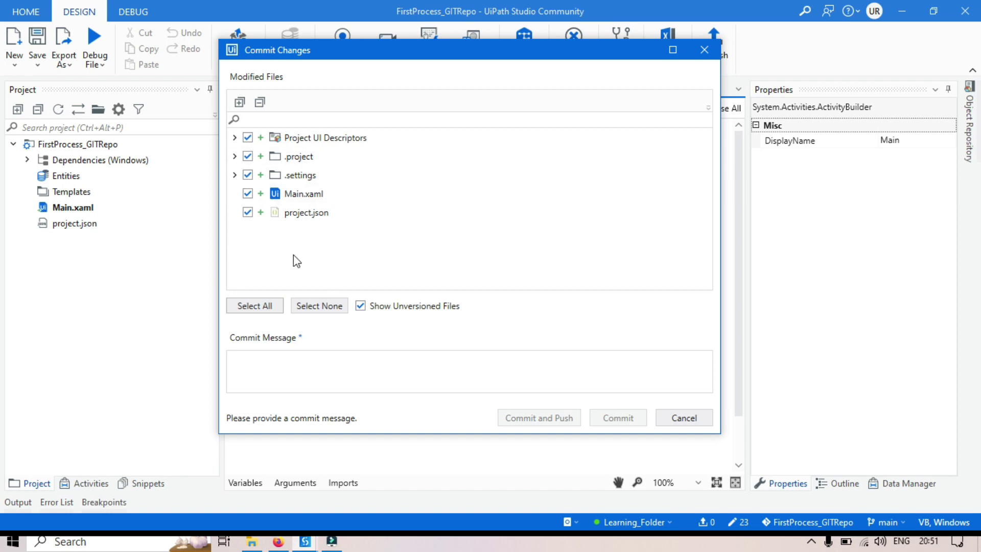
click(405, 309)
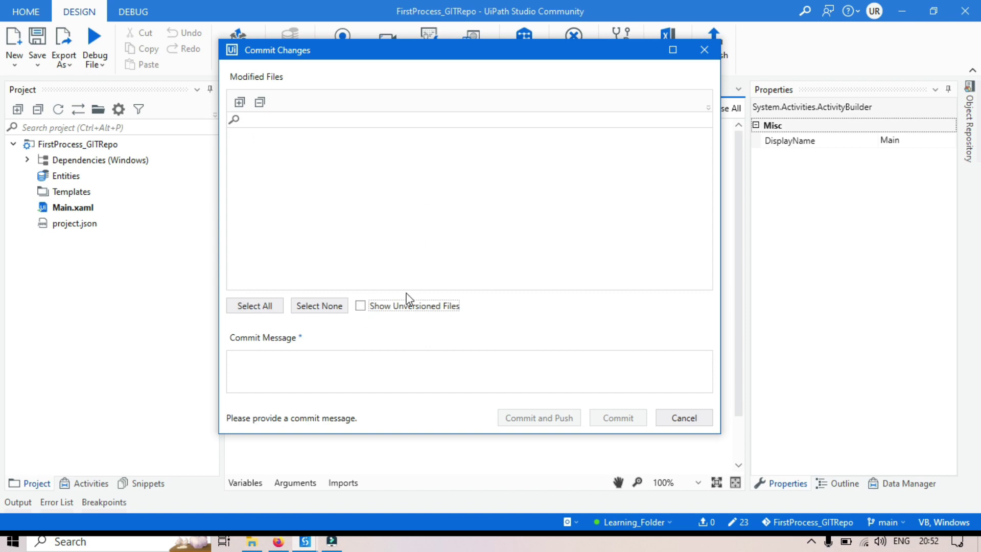
click(360, 305)
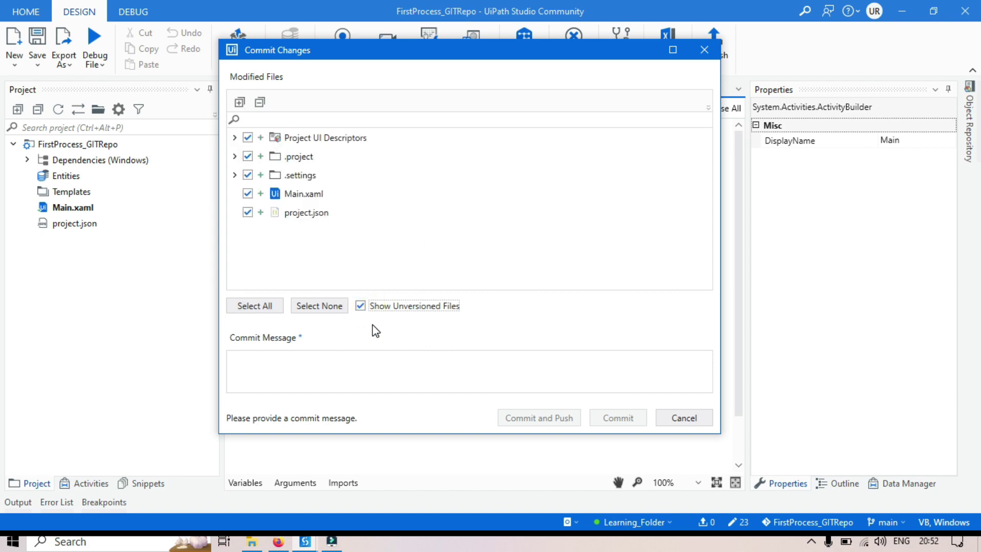
Commit all project files locally, without pushing, with the message "This is first version/deployment".
click(293, 361)
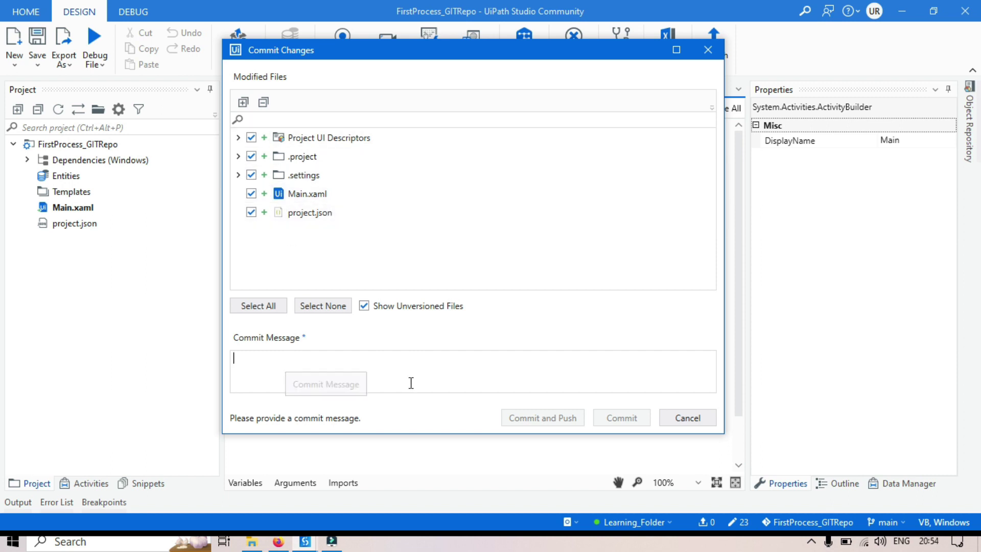
text(This is first ve)
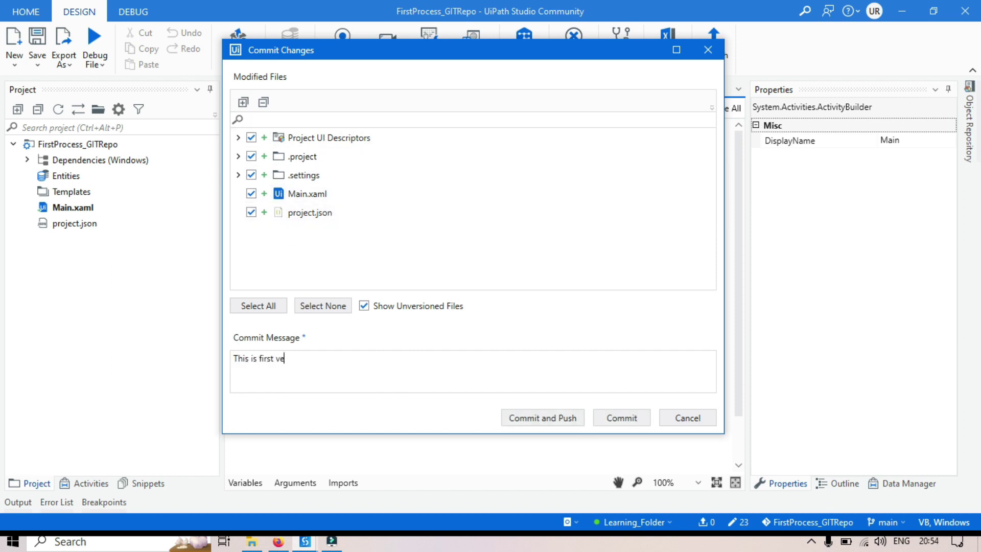
text(rsion/deployment)
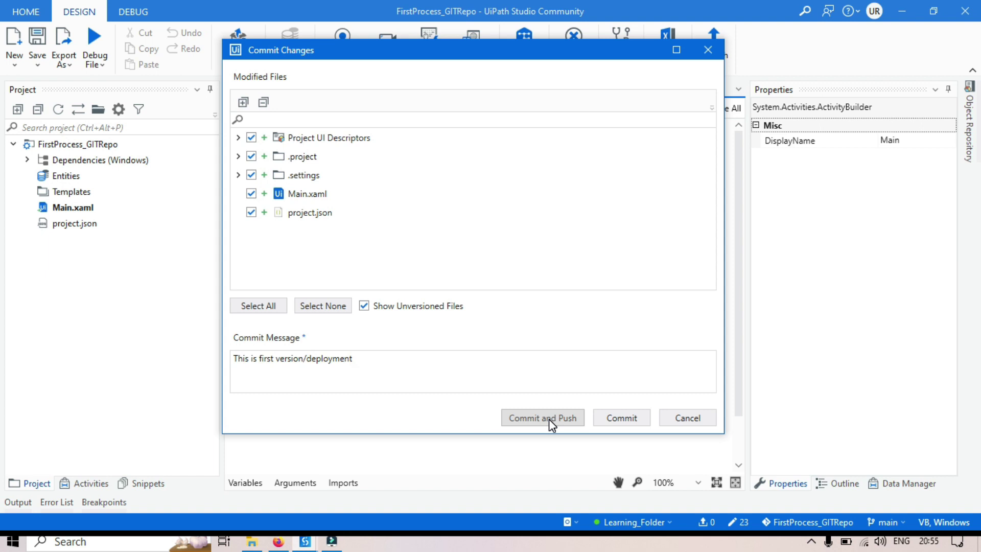
click(632, 418)
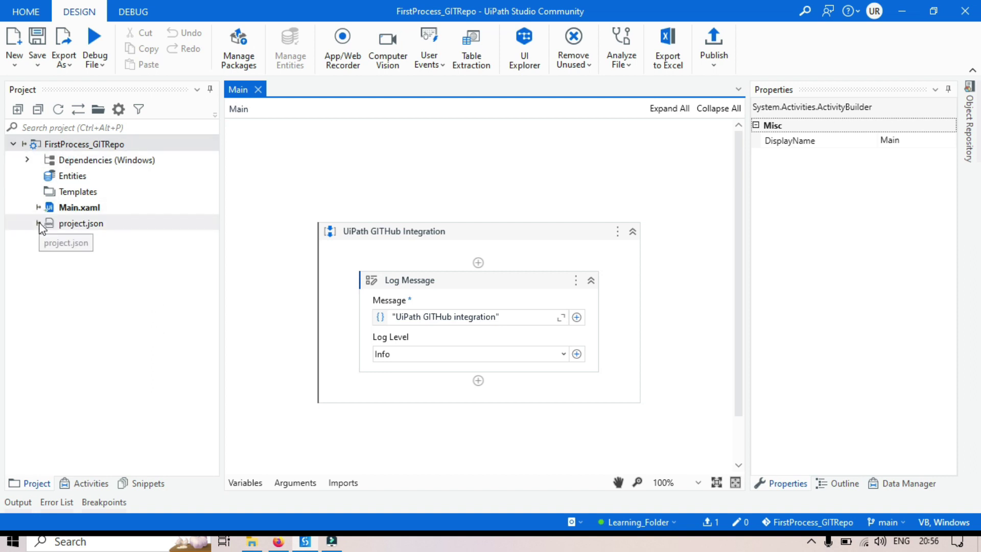
right_click(87, 210)
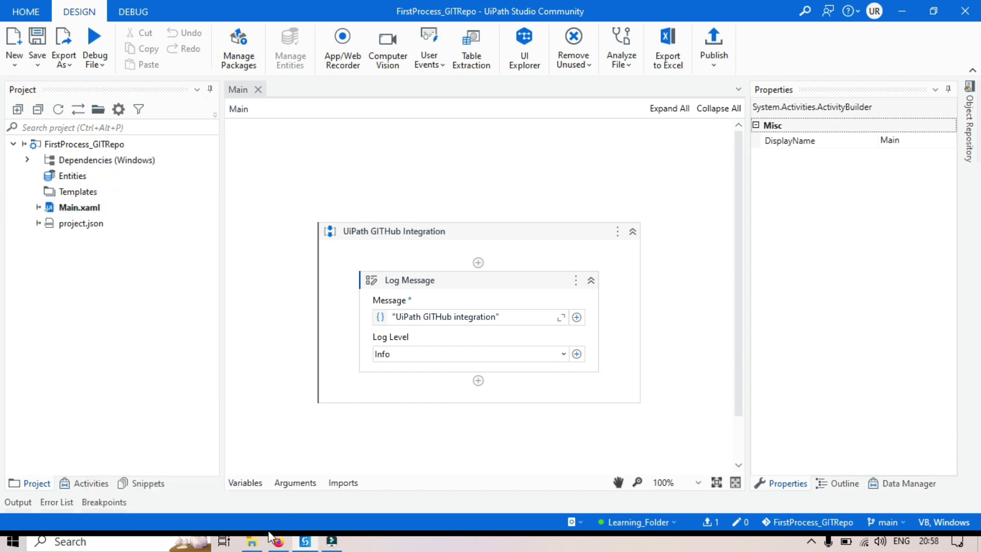
click(258, 277)
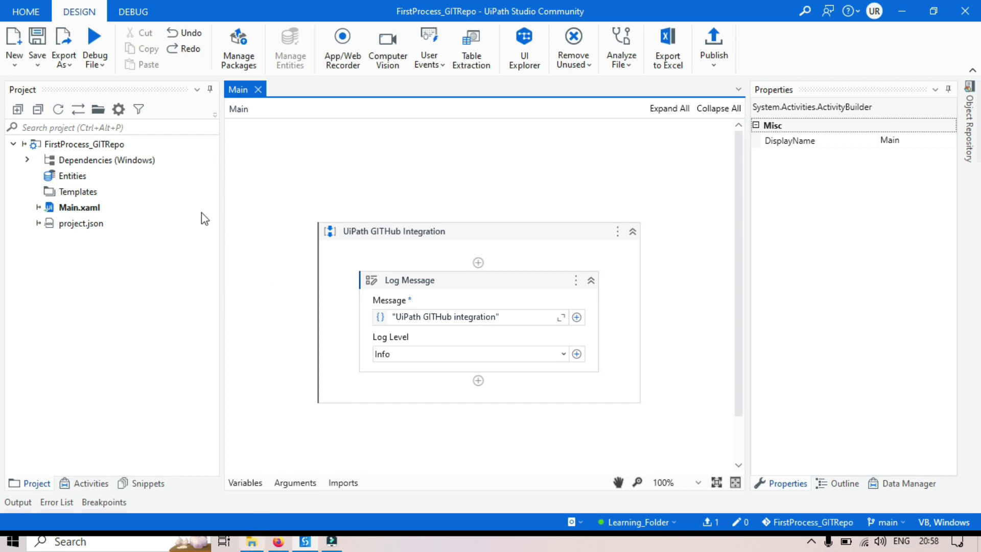
Open the project's folder in File Explorer and inspect the hidden .git folder, with hidden items switched off and on for comparison.
click(98, 109)
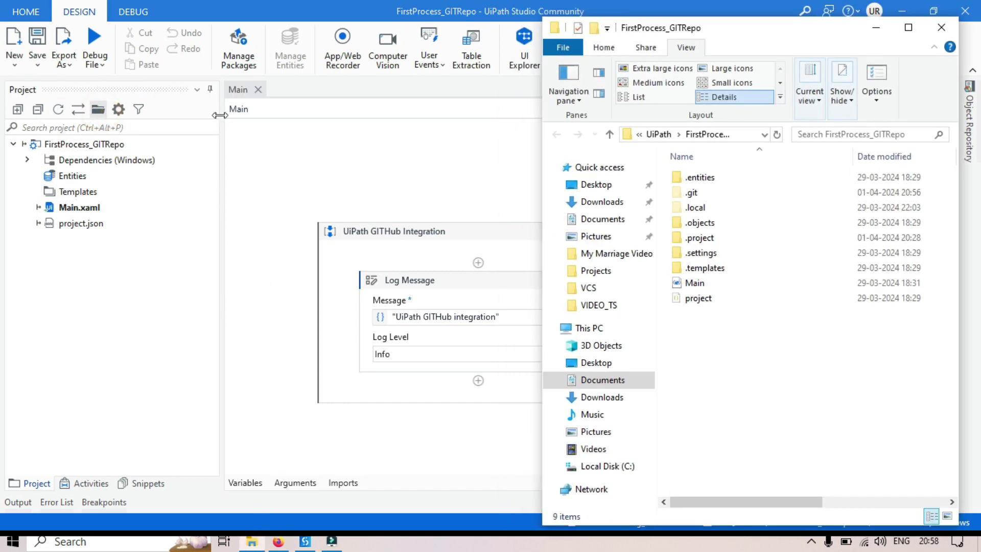
click(909, 27)
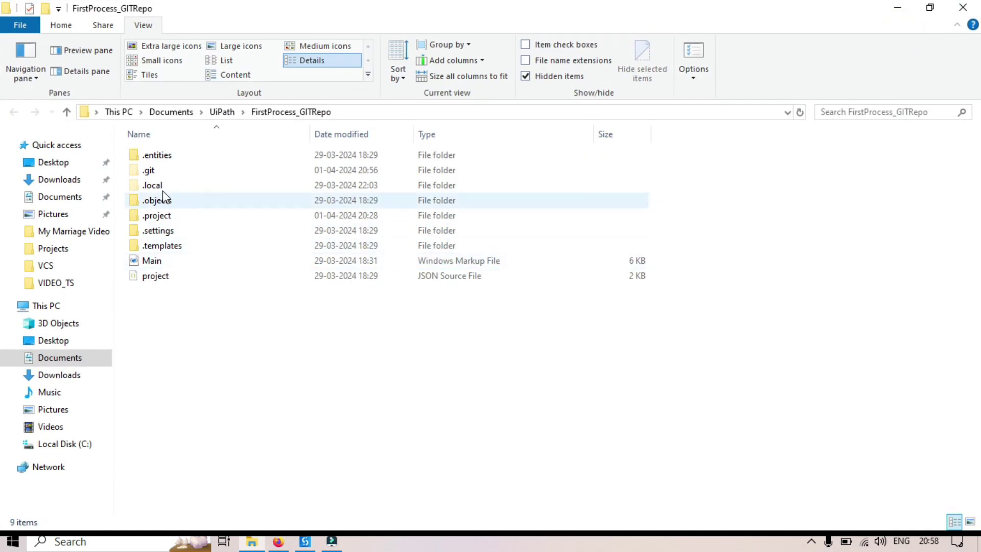
click(149, 170)
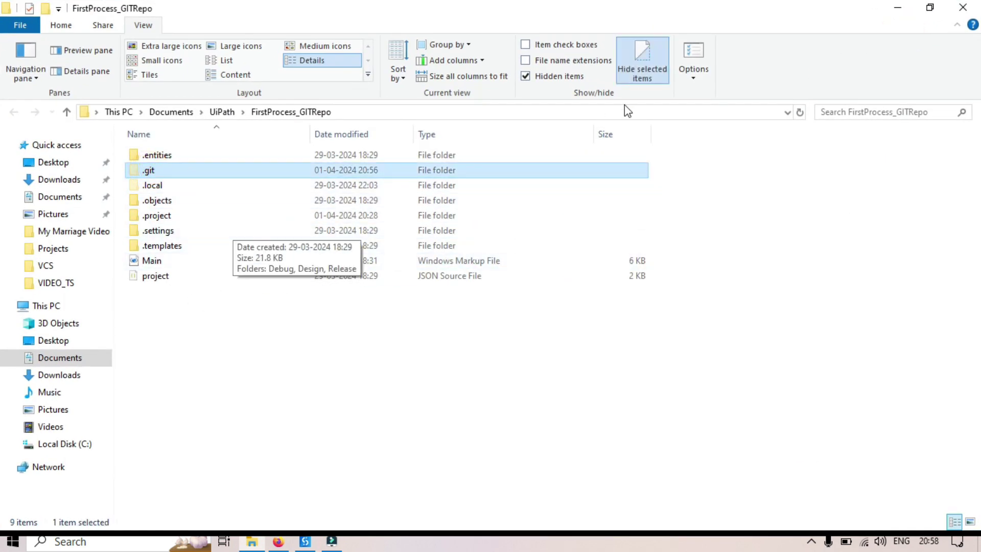
click(567, 77)
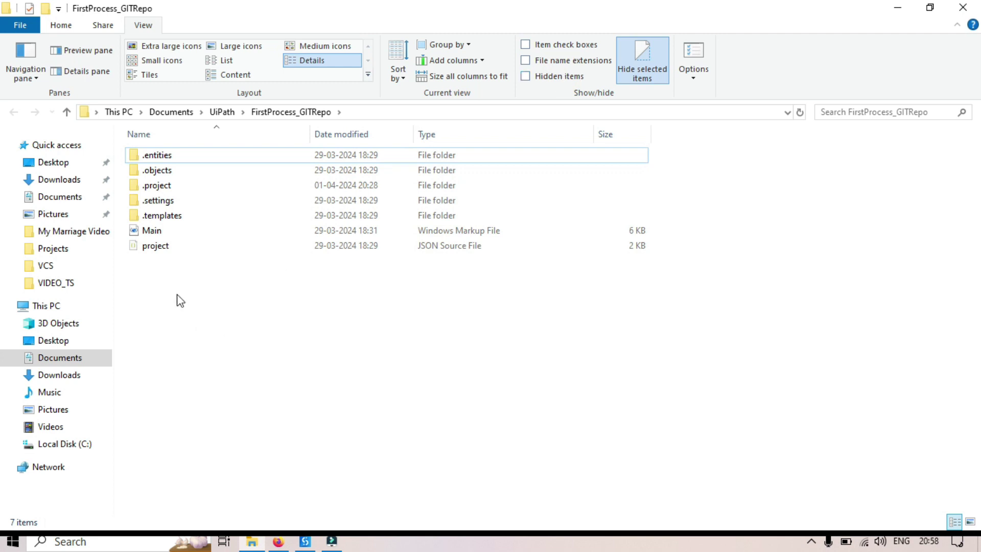
click(556, 78)
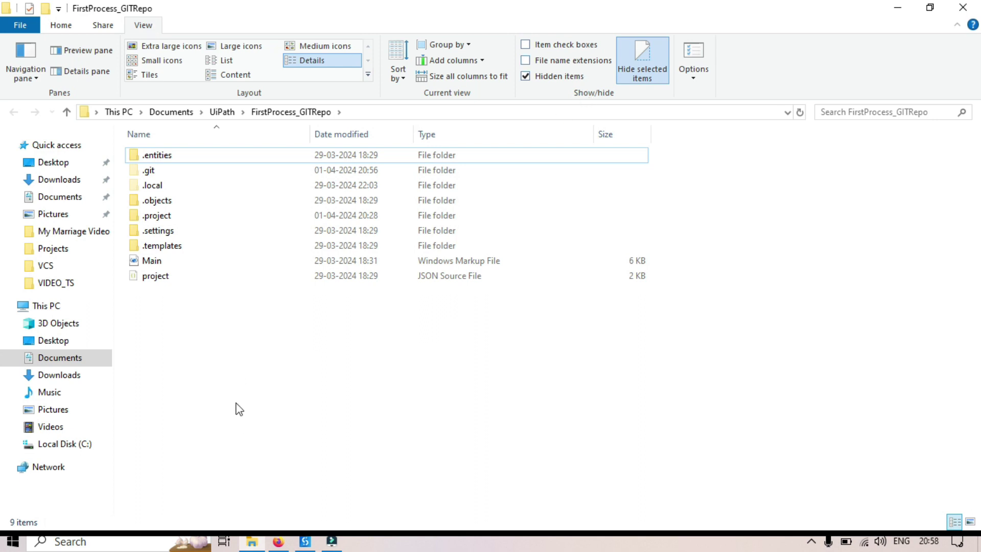
click(170, 173)
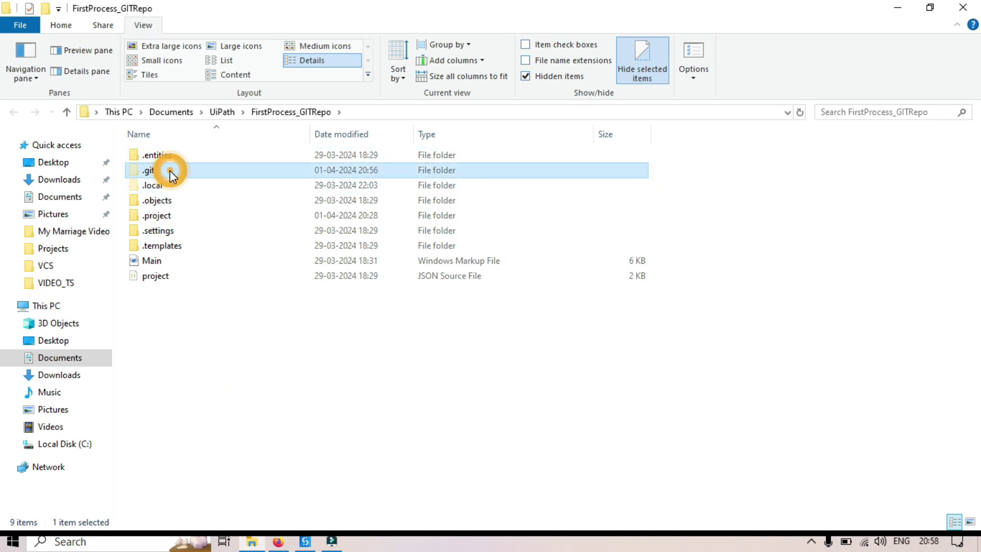
double_click(170, 174)
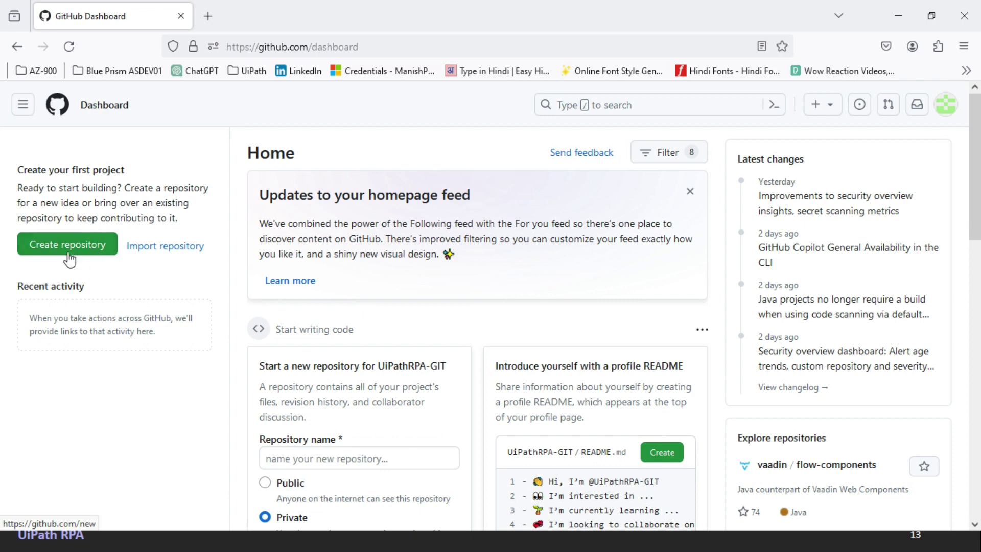
Look over the repository creation options on the GitHub dashboard, and open the account's repositories page.
scroll(157, 309, down, 4)
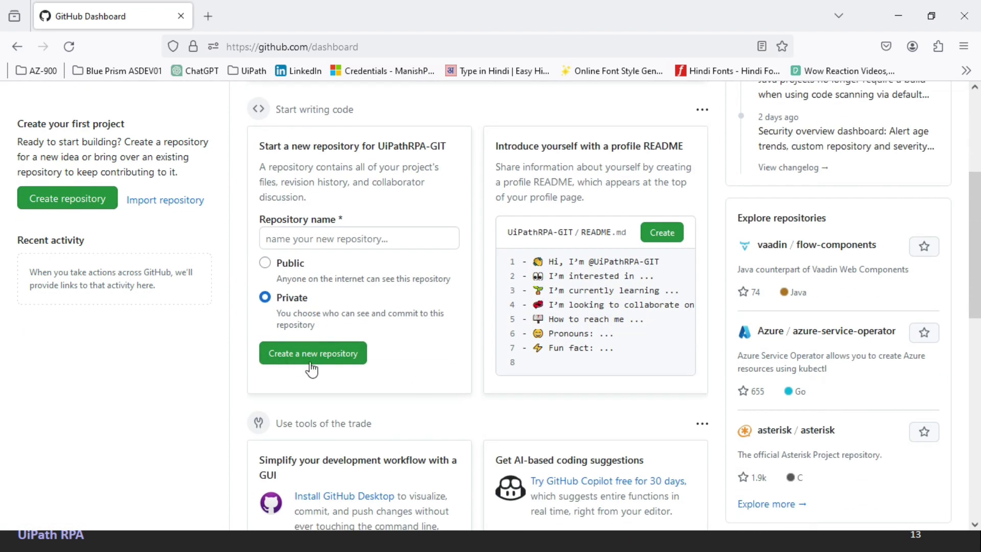
scroll(396, 202, up, 3)
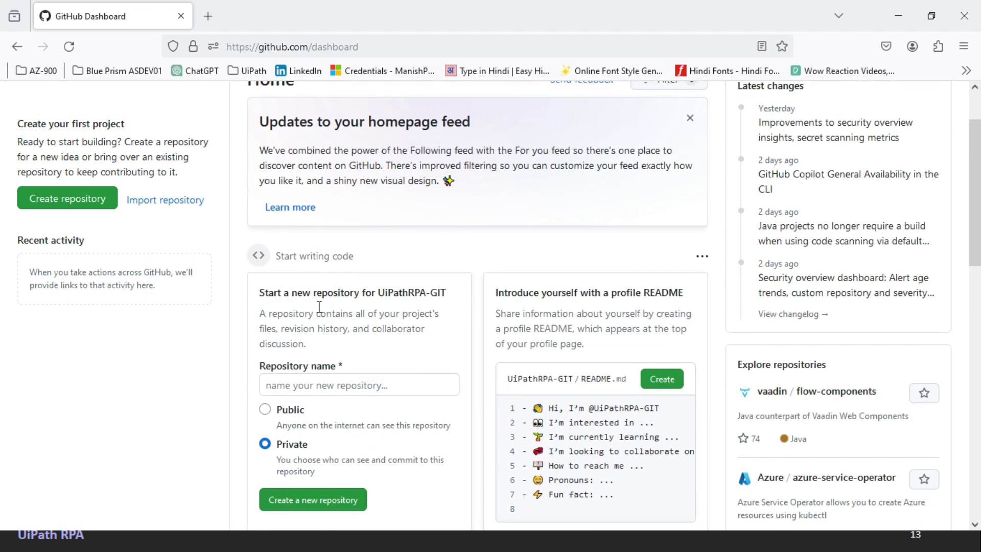
scroll(586, 250, up, 2)
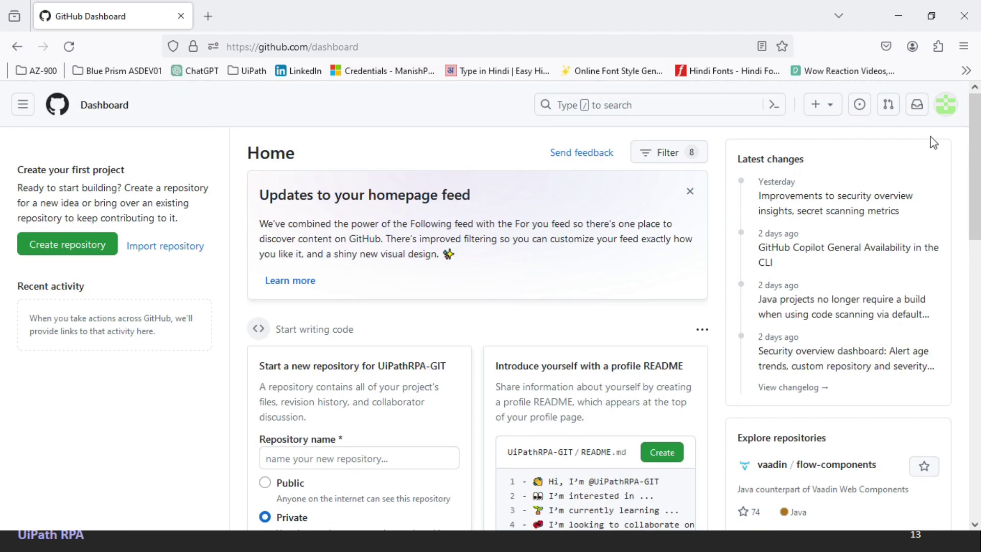
click(947, 107)
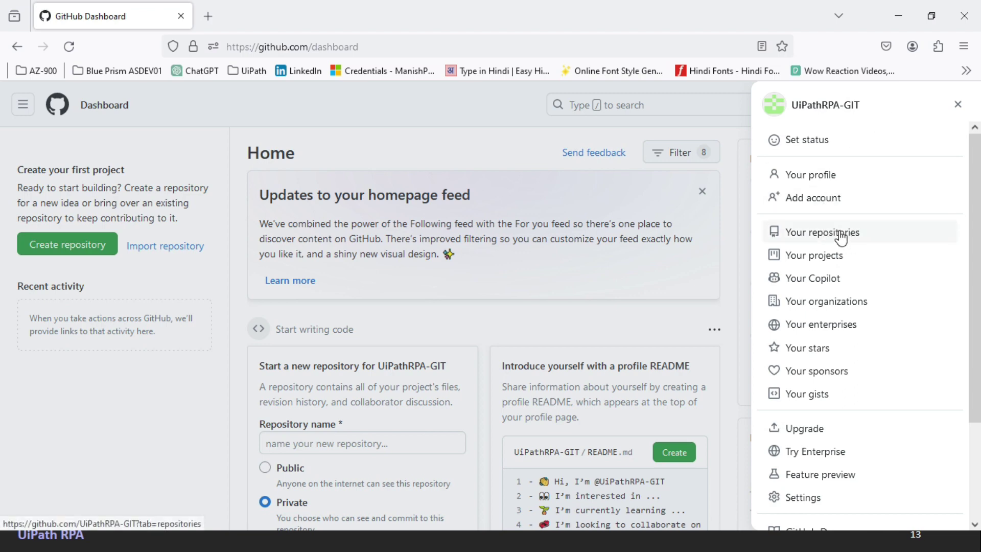
click(808, 236)
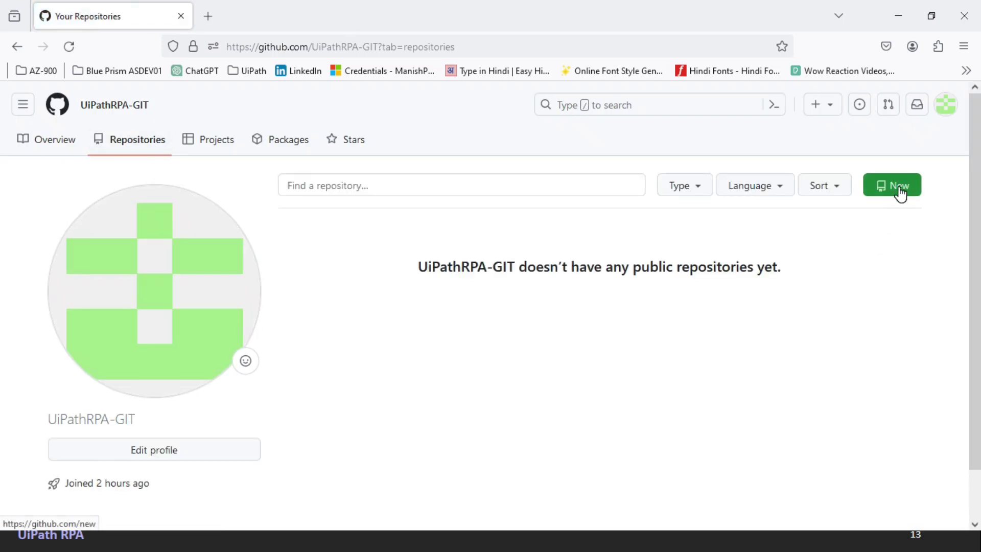
Return to the GitHub dashboard and start the new repository's name with "uipath_".
click(20, 110)
click(36, 139)
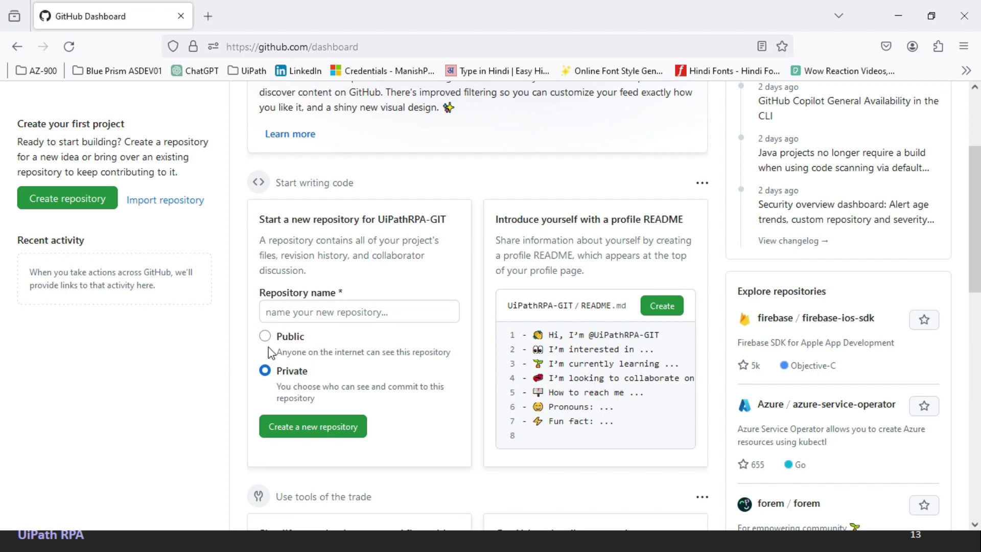
click(313, 312)
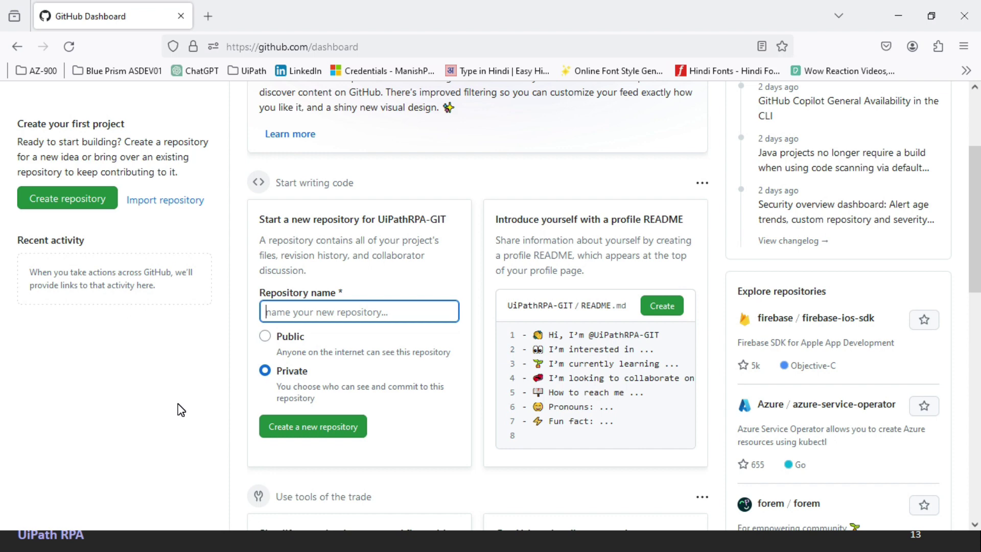
text(uipat)
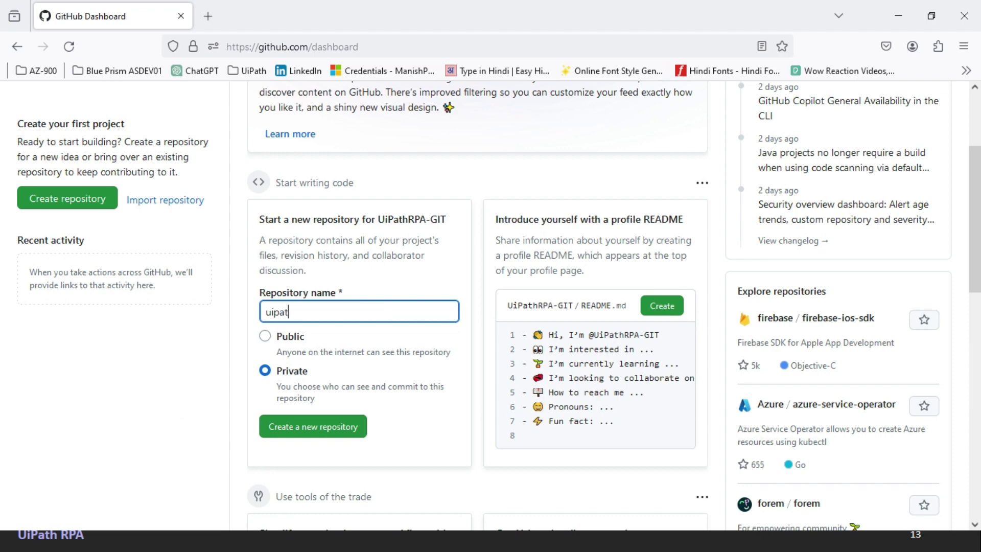
text(h_)
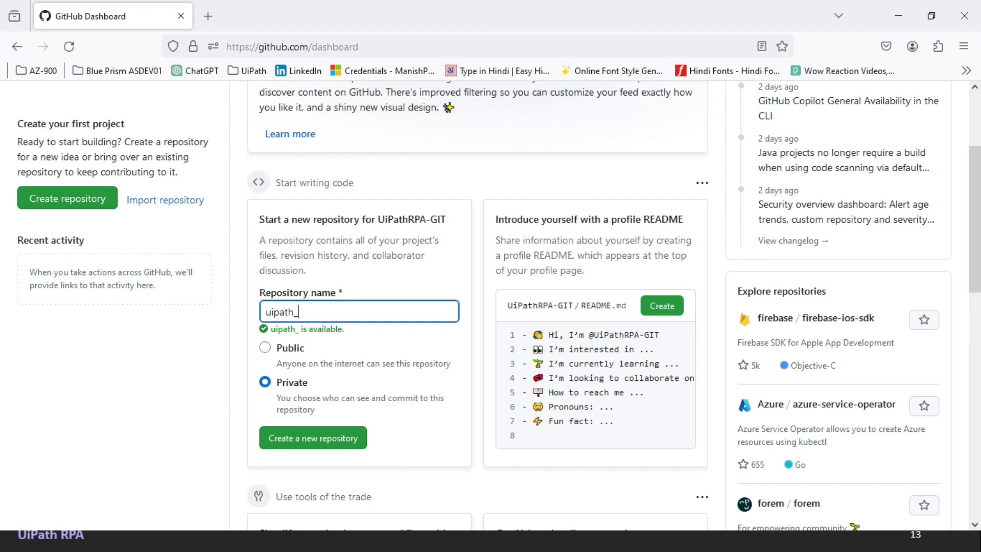
Try a space and a hyphen as separators followed by "d" in the repository name, and restore it to "uipath_".
key(BackSpace)
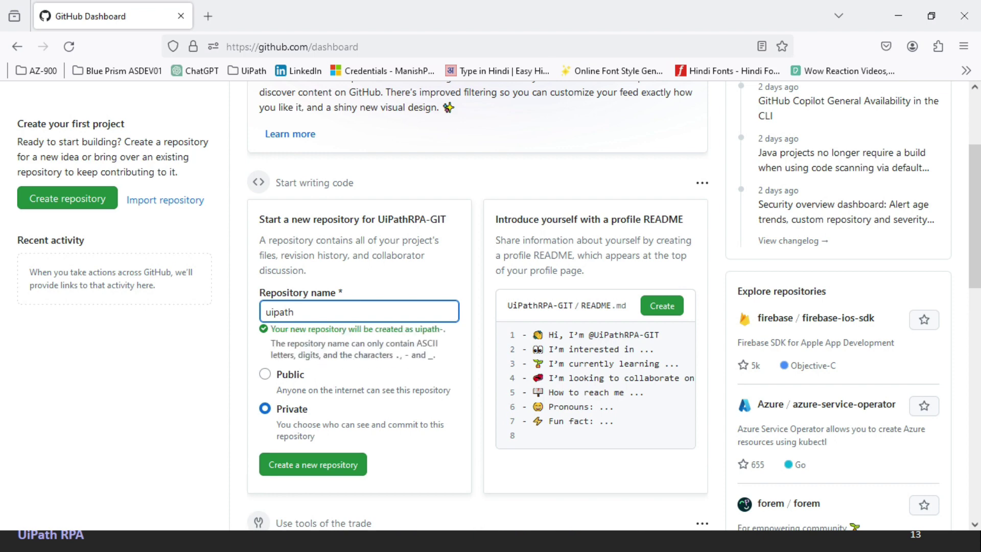
text(d)
click(452, 329)
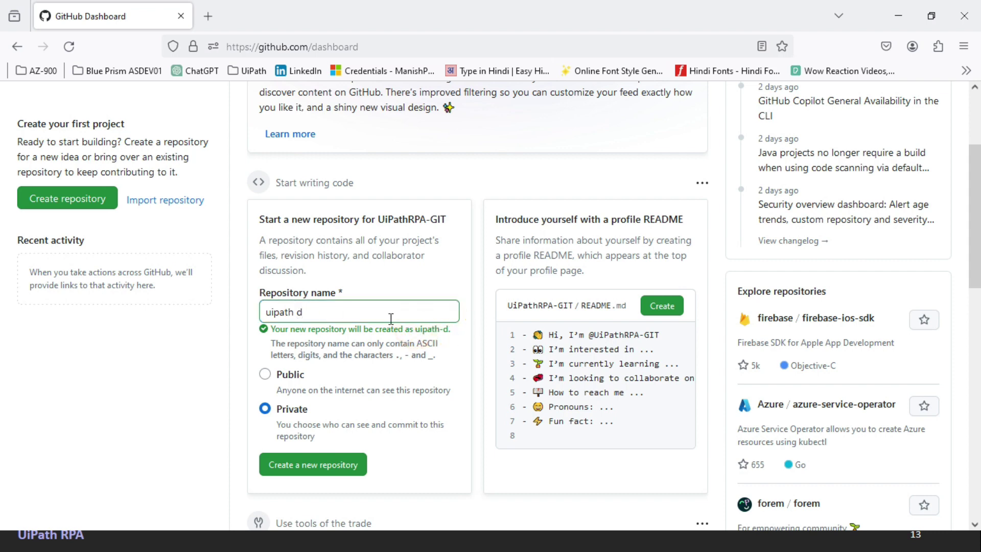
click(296, 309)
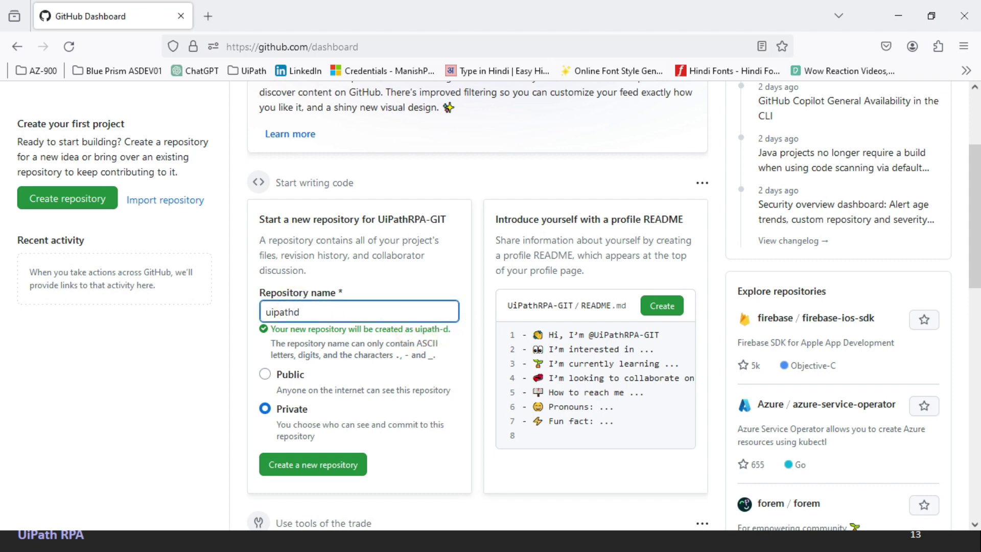
key(Delete)
text(-)
key(BackSpace)
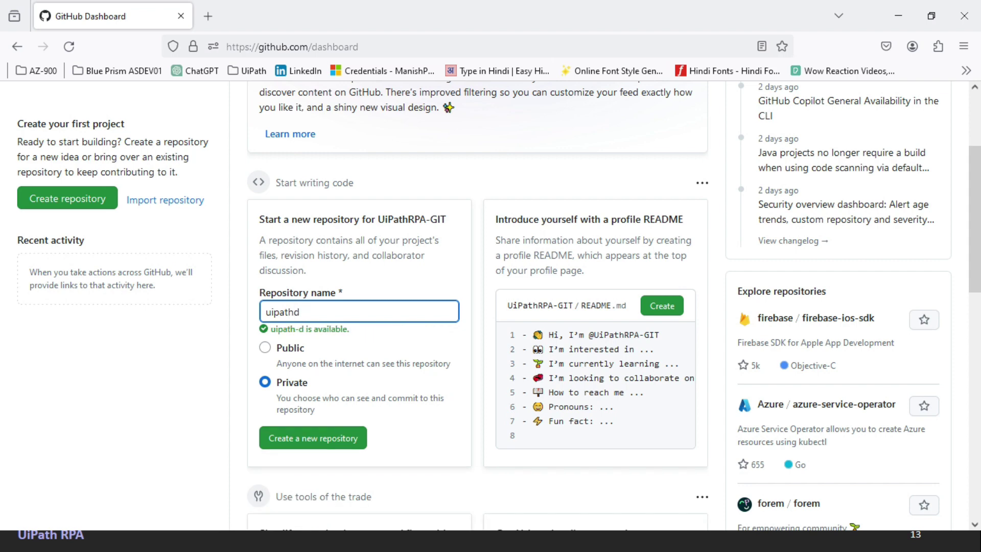
text(_)
key(Delete)
Complete the repository name as "uipath_firstgithub-repo".
text(firstgithu)
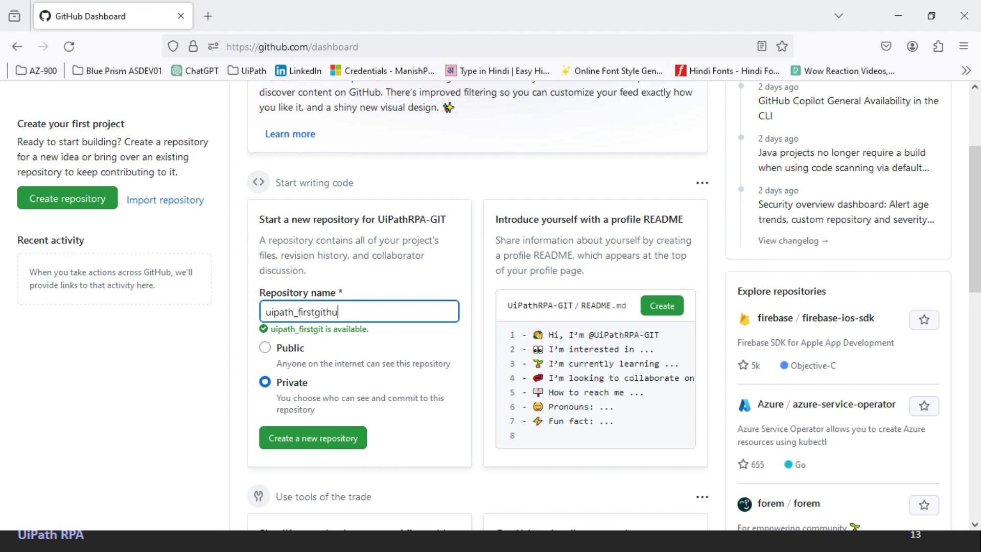
text(brepo)
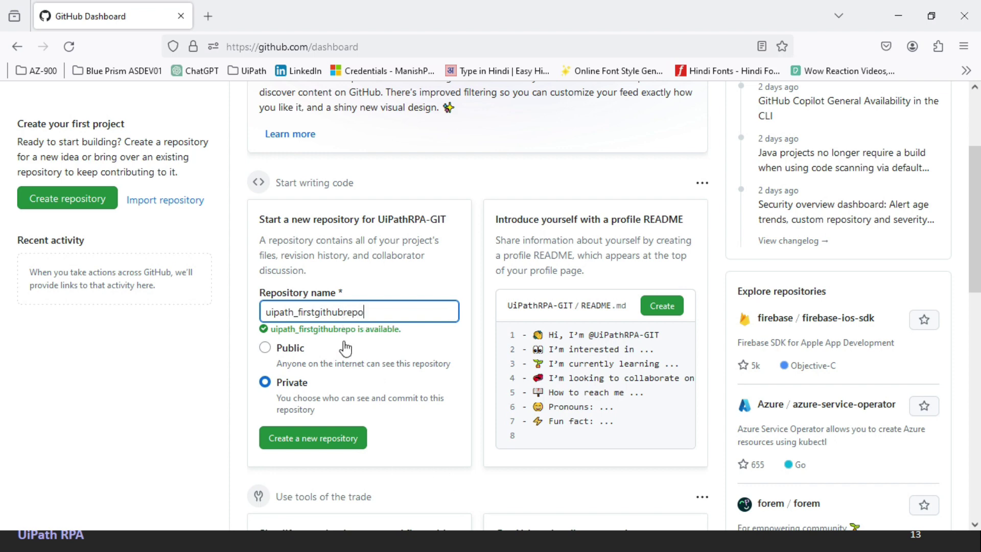
click(344, 312)
text(-)
click(141, 389)
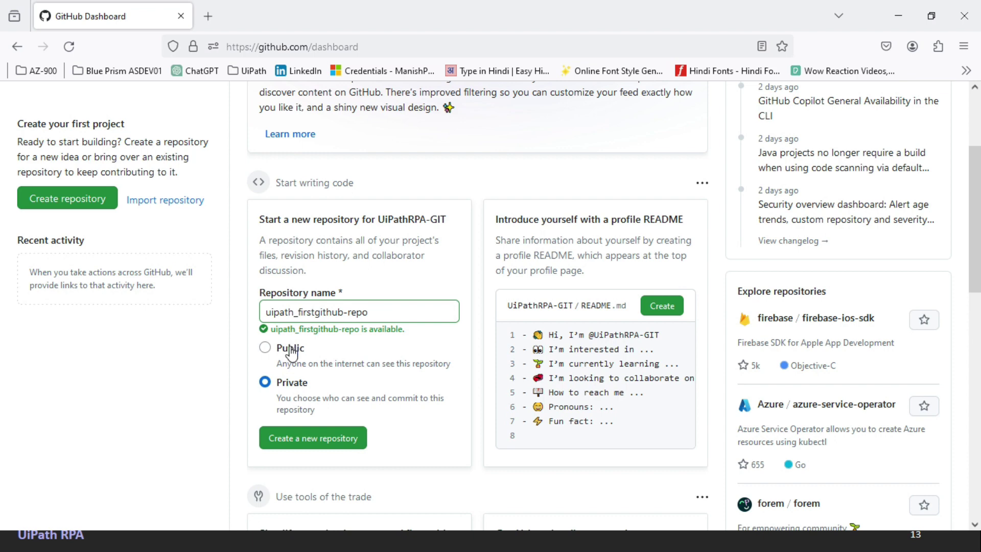
Set the new repository's visibility to Public and create it.
click(265, 348)
click(323, 439)
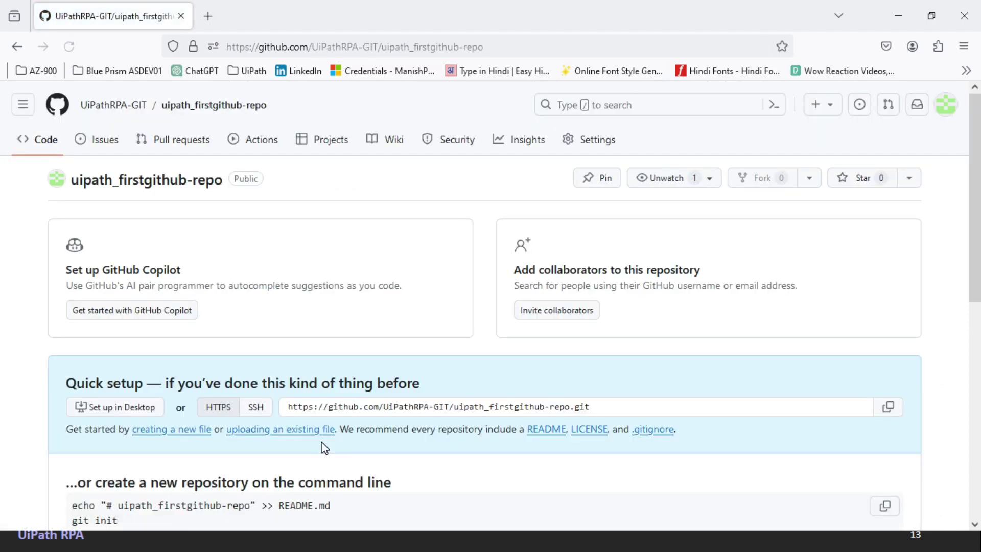